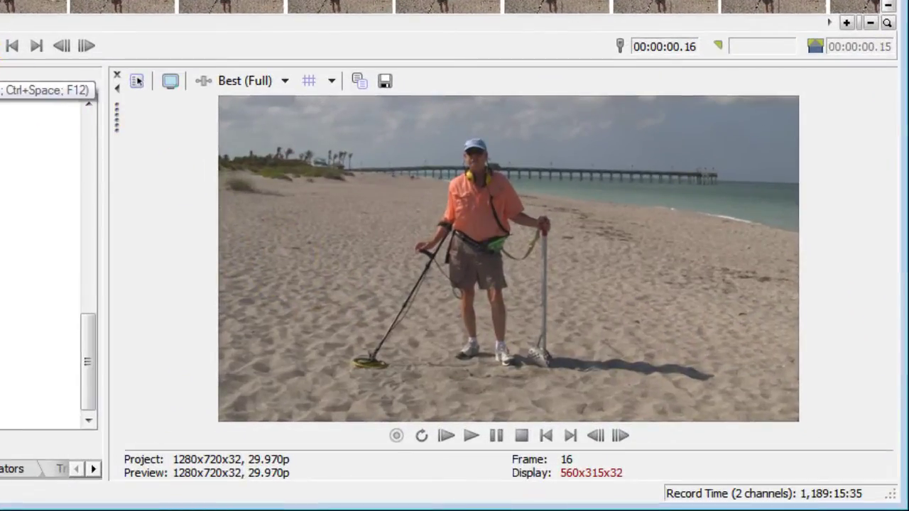
- Play the beach video preview with its BMYERS.COM lower-third, then pause it
key("space")
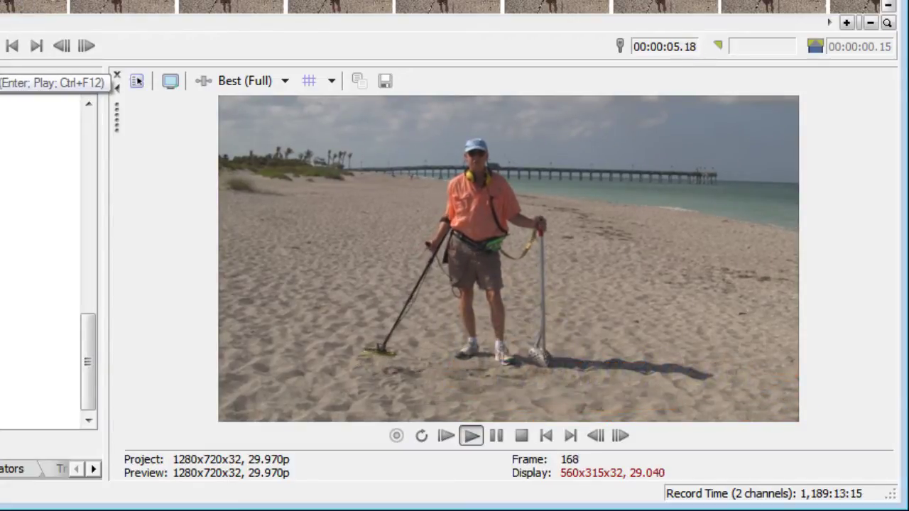
key("Return")
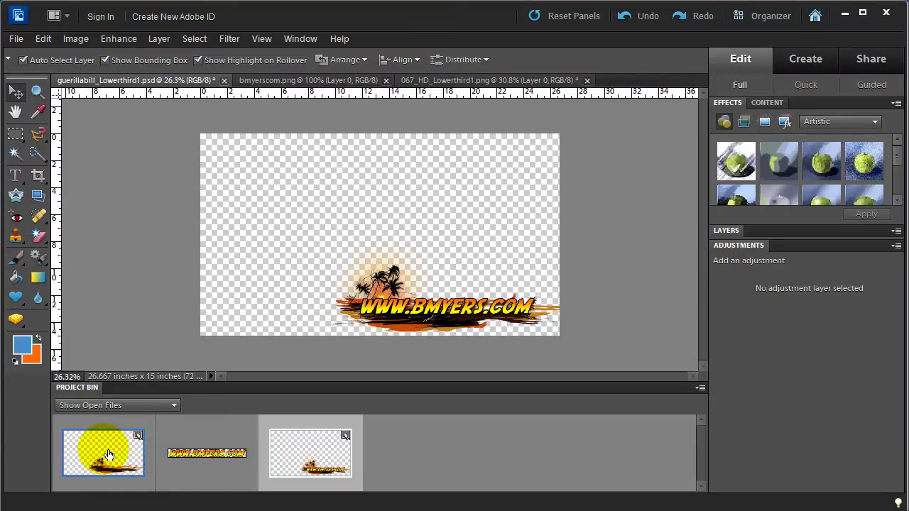
- Create a Film & Video HDV/HDTV 720p (1280×720) blank document with transparent background contents
left_click(108, 455)
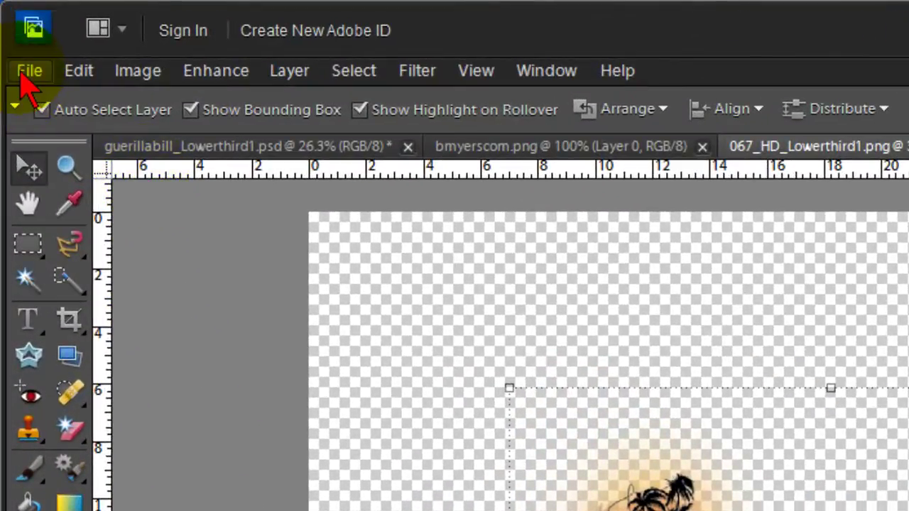
left_click(27, 71)
mouse_move(78, 100)
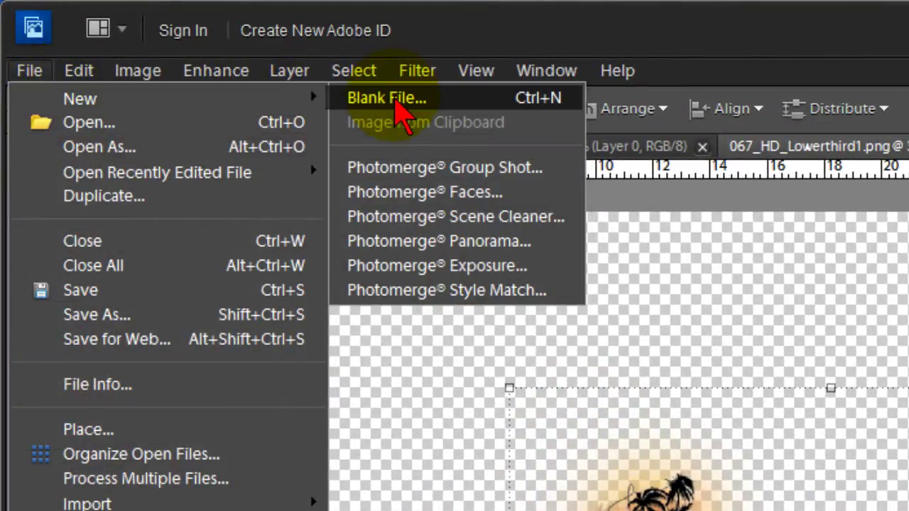
left_click(395, 101)
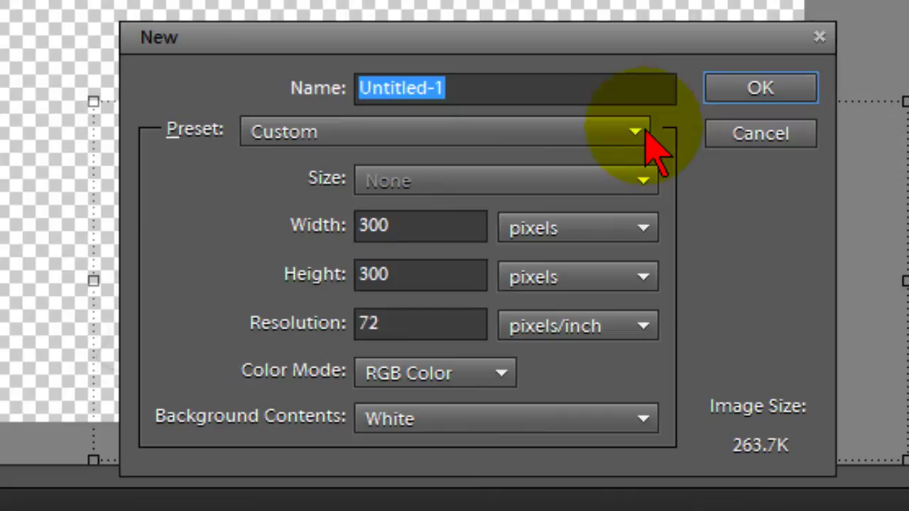
left_click(635, 133)
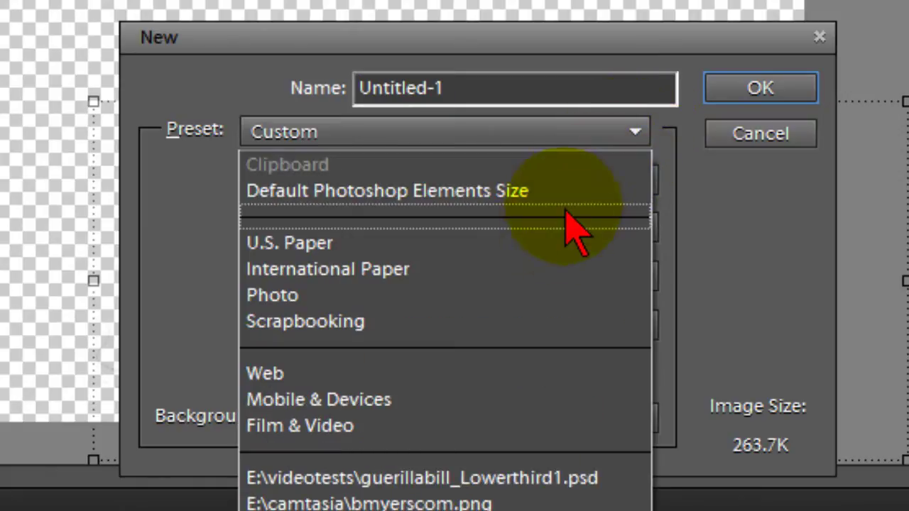
left_click(403, 427)
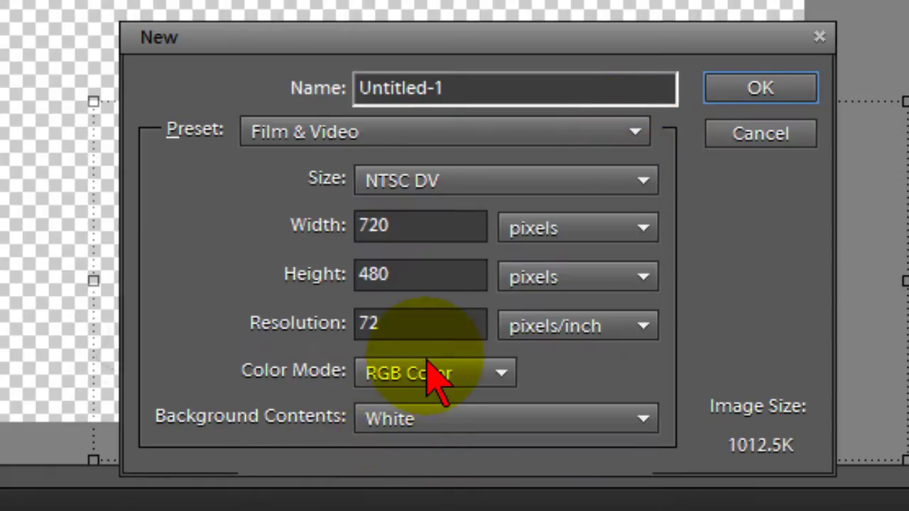
left_click(462, 181)
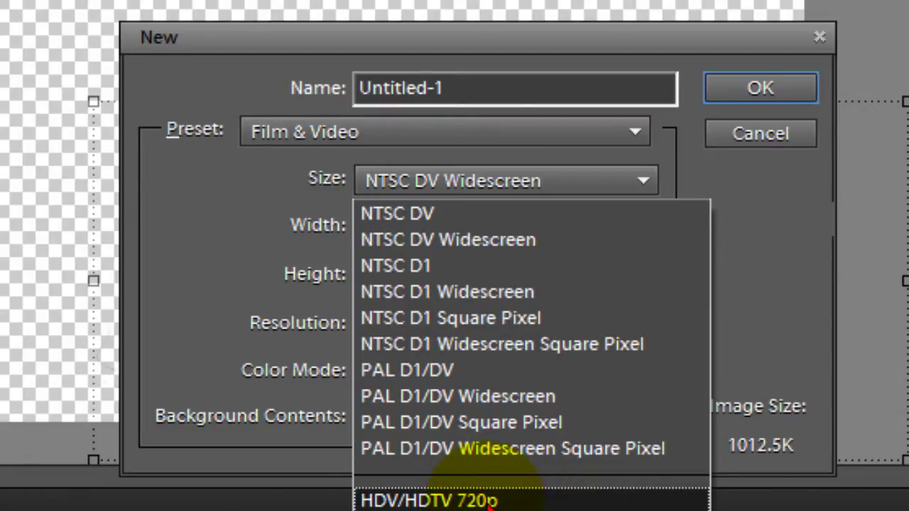
left_click(489, 503)
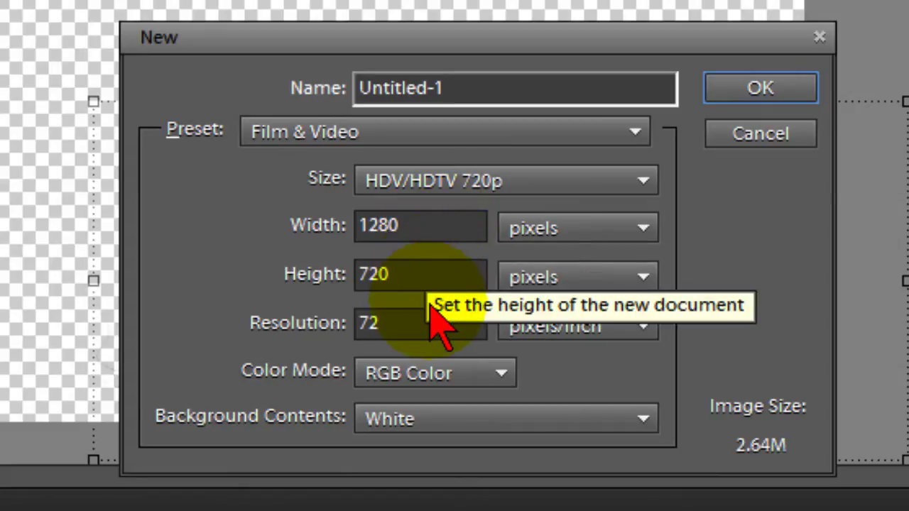
left_click(644, 420)
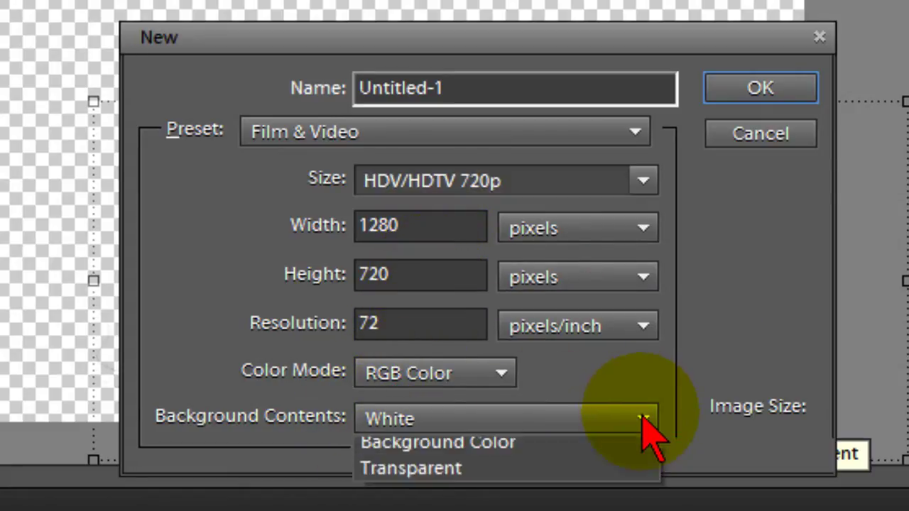
left_click(532, 502)
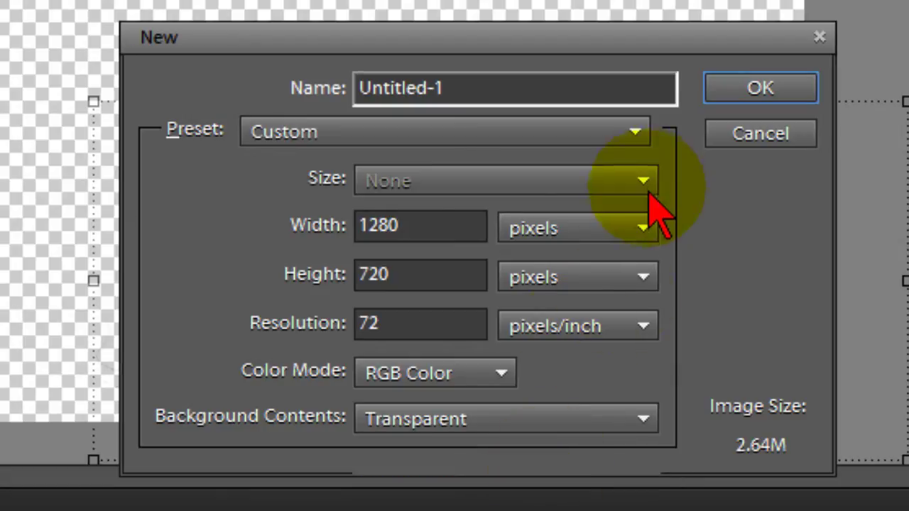
left_click(763, 90)
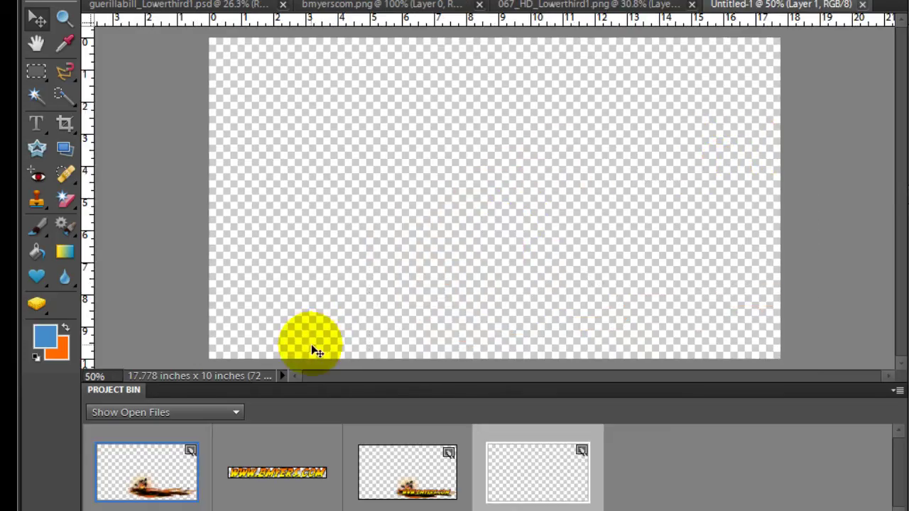
- Review the palm-tree artwork, the BMYERS.COM text image and the combined lower-third document
left_click(149, 475)
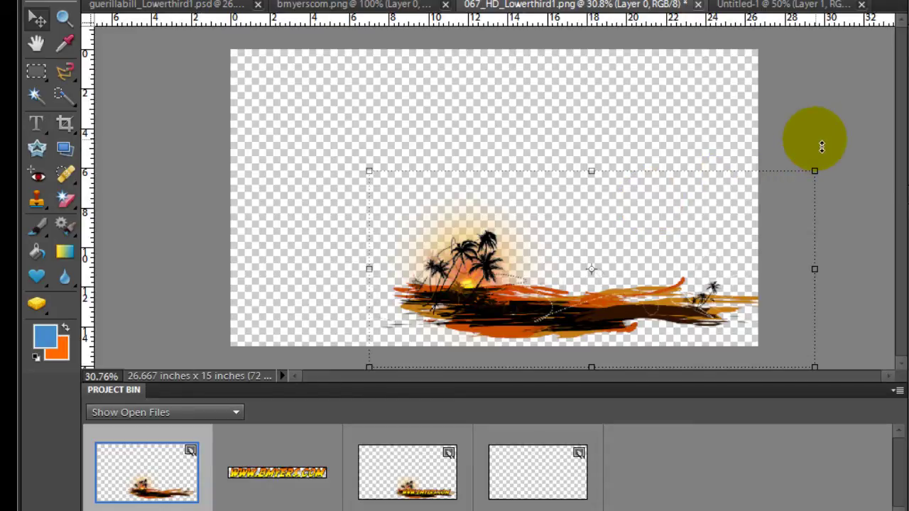
left_click(822, 147)
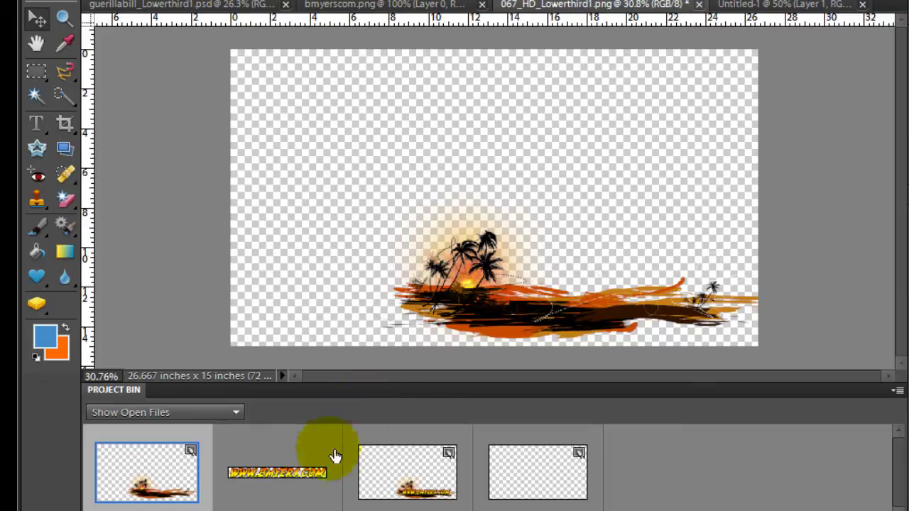
left_click(311, 484)
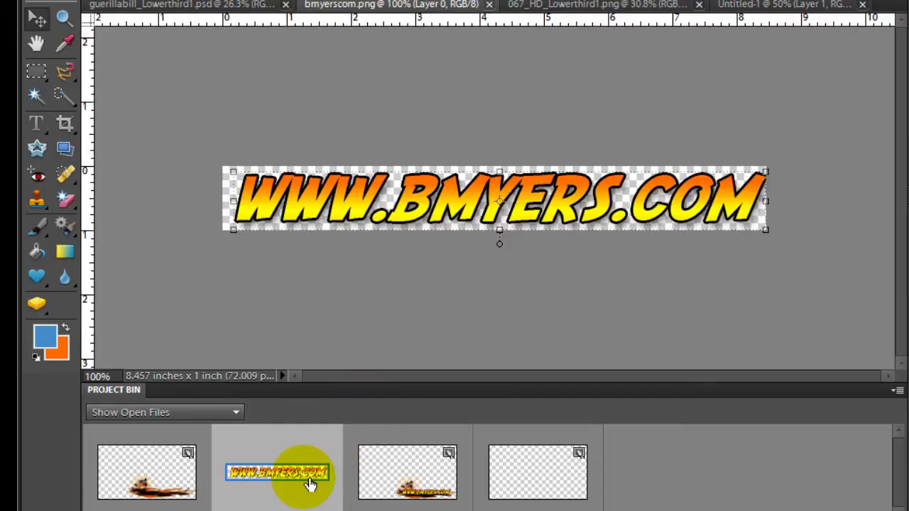
left_click(407, 478)
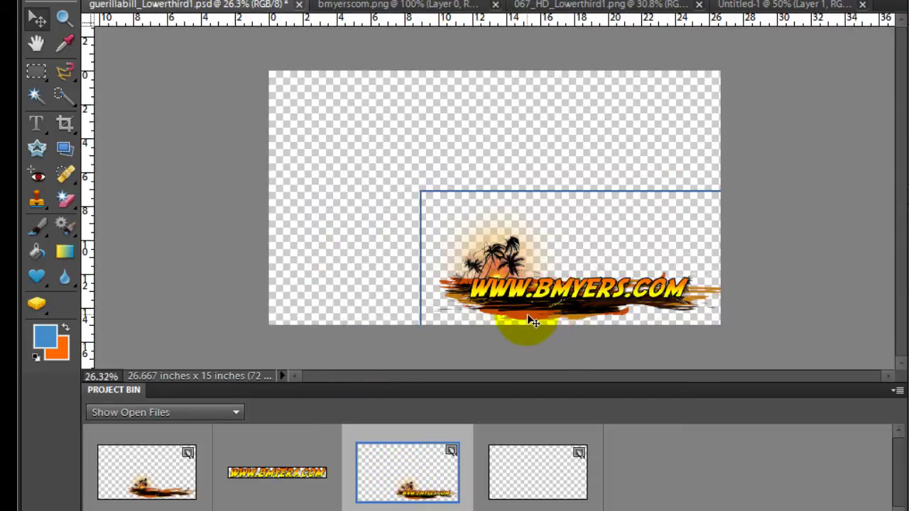
left_click(358, 293)
mouse_move(346, 287)
left_mouse_down()
mouse_move(294, 189)
mouse_move(309, 226)
left_mouse_up()
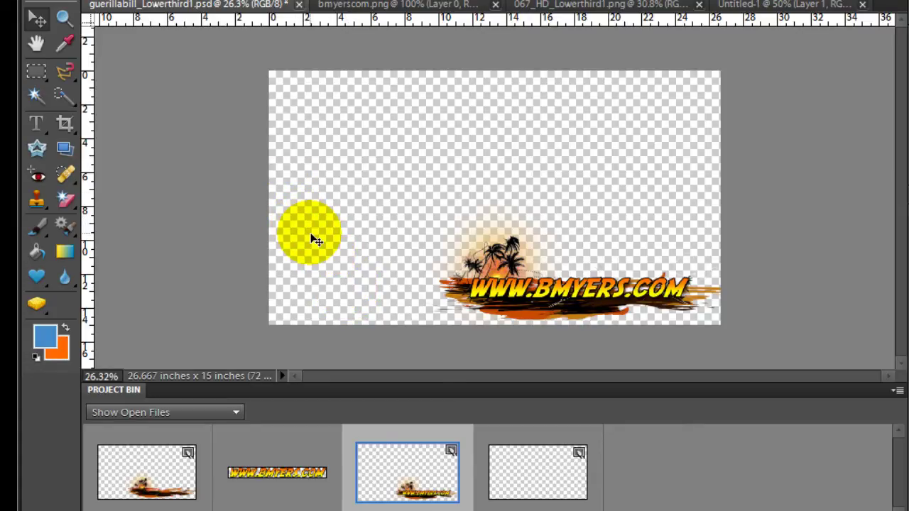
mouse_move(312, 236)
left_mouse_down()
mouse_move(349, 245)
mouse_move(380, 336)
left_mouse_up()
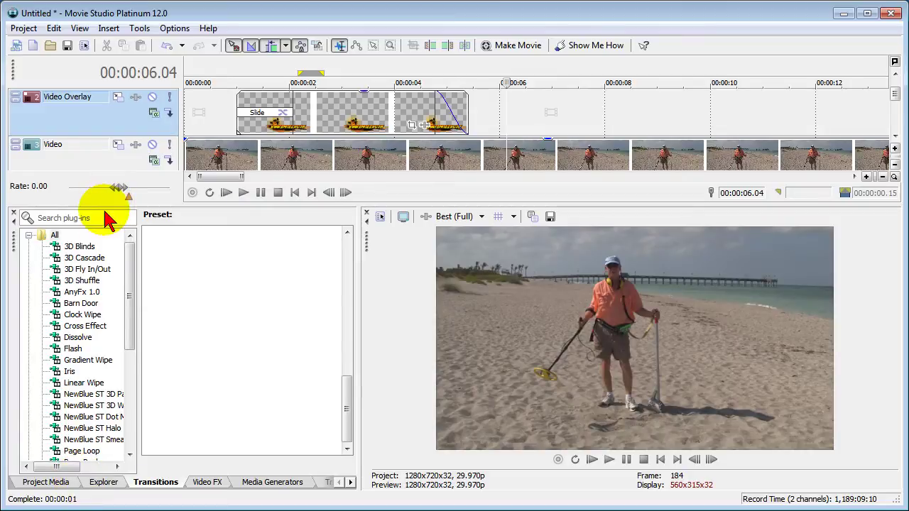
- Place guerillabill_Lowerthird5.png on the Video Overlay track at 00:00:08 and preview it
left_click(45, 482)
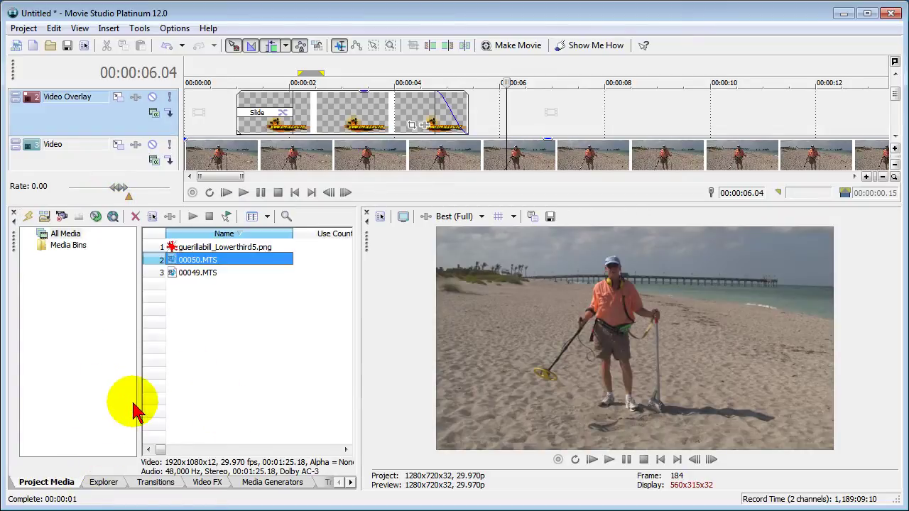
left_click(223, 252)
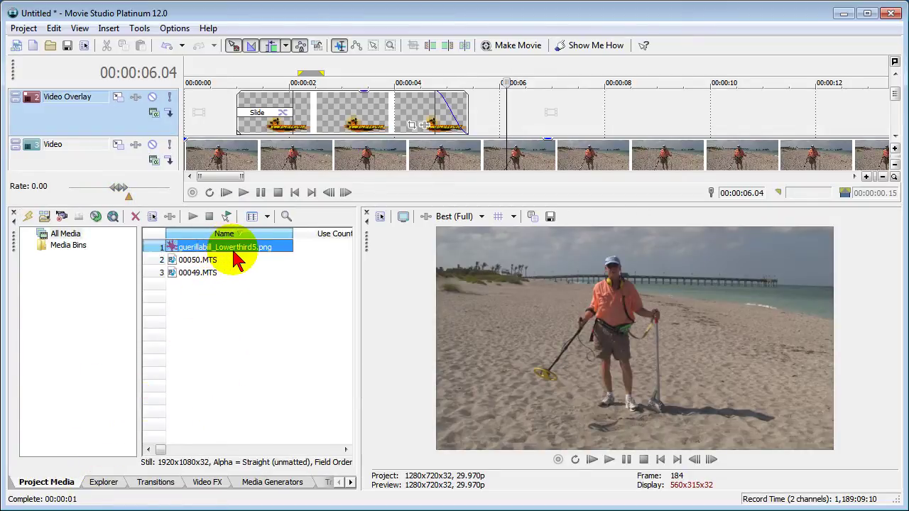
mouse_move(235, 254)
left_mouse_down()
mouse_move(346, 227)
mouse_move(498, 152)
mouse_move(633, 113)
mouse_move(651, 124)
left_mouse_up()
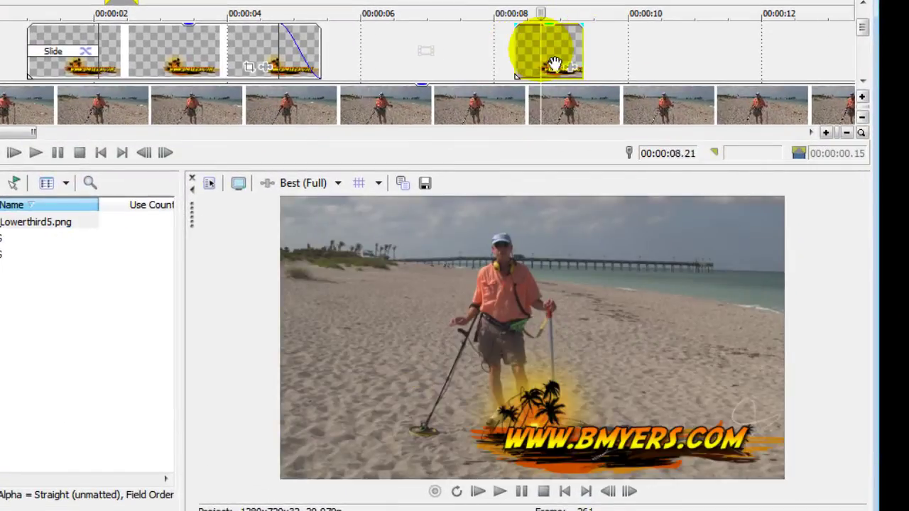
left_click_drag(554, 66, 524, 71)
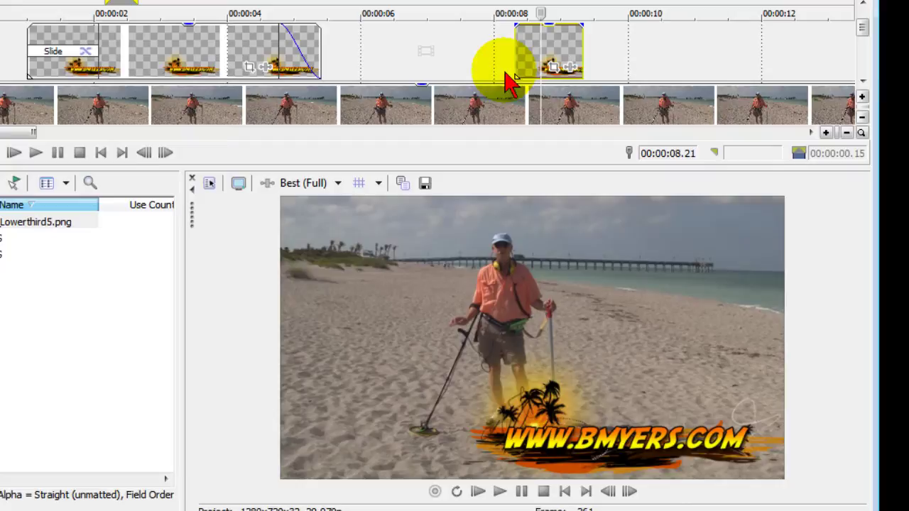
left_click(35, 153)
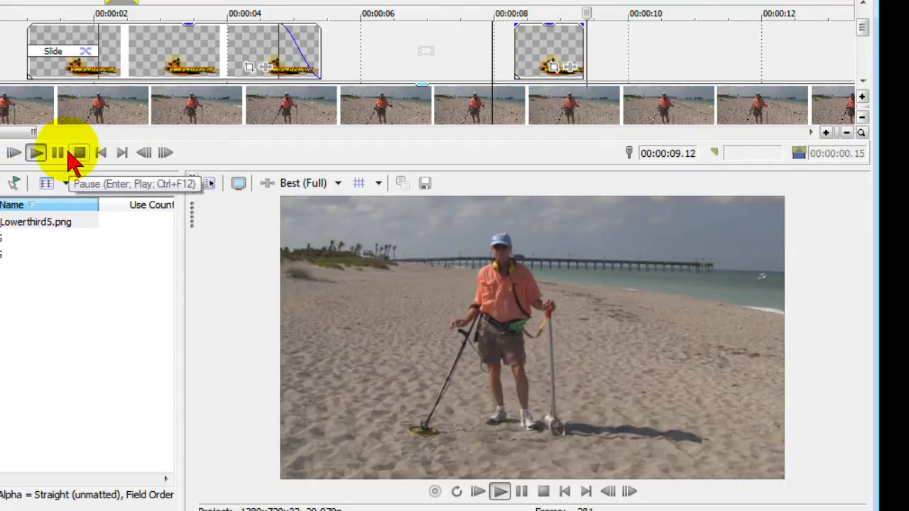
left_click(57, 152)
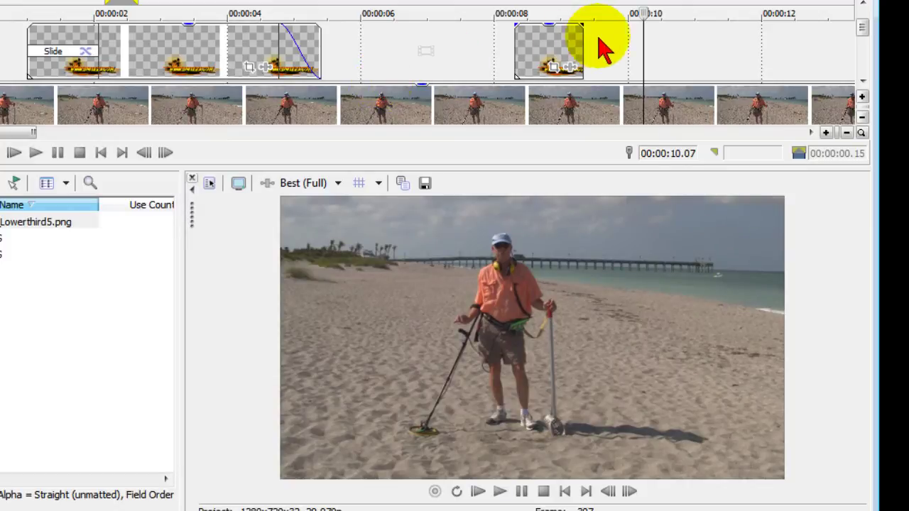
- Lengthen the overlay clip and give it a short fade-in of about 0.09 seconds
left_click_drag(584, 41, 614, 41)
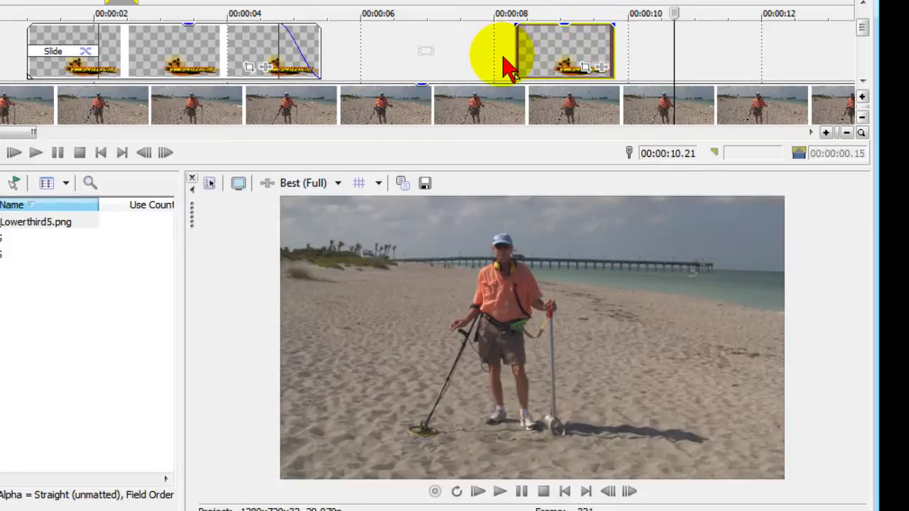
left_click(504, 65)
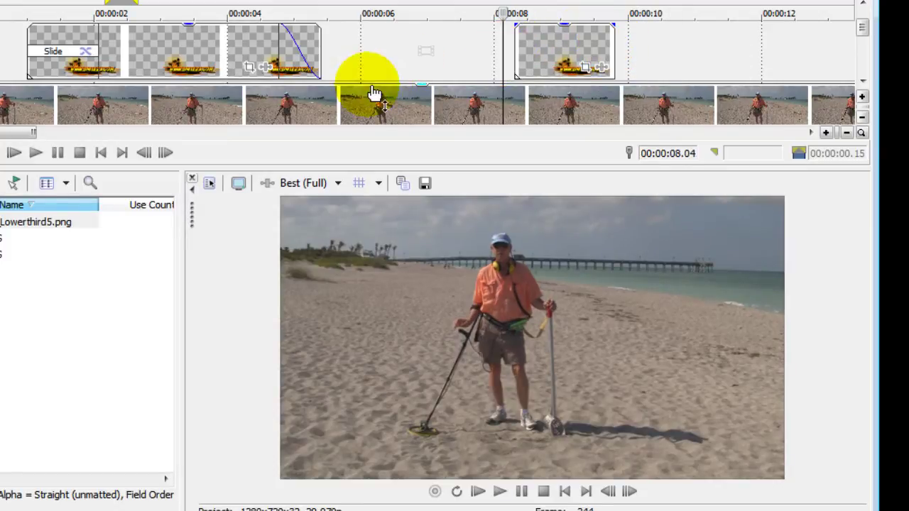
left_click(37, 155)
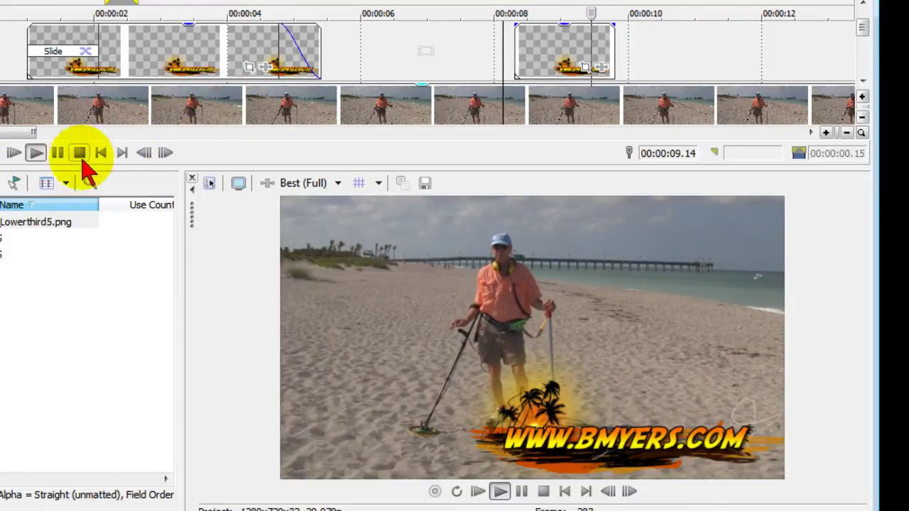
left_click(59, 154)
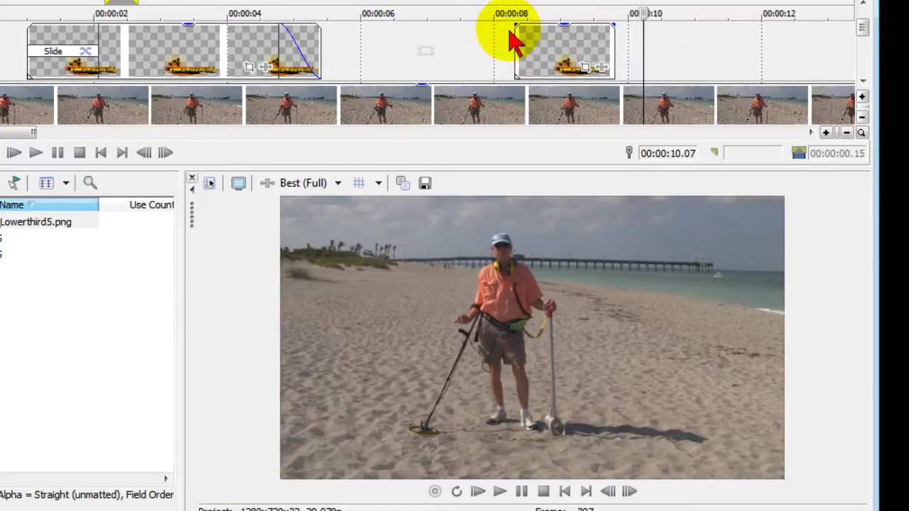
left_click_drag(527, 36, 545, 35)
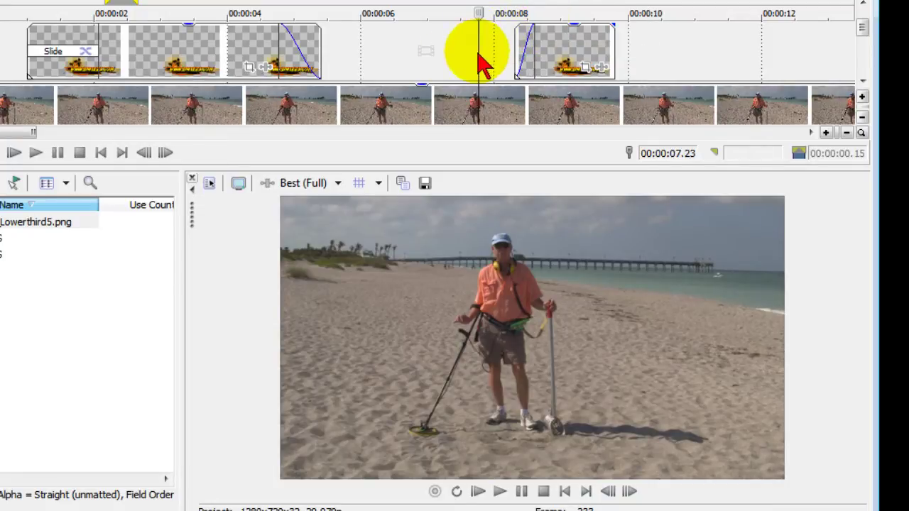
- Extend the second lower-third clip to about 00:00:10 and replay it from 00:00:08.00
left_click(35, 153)
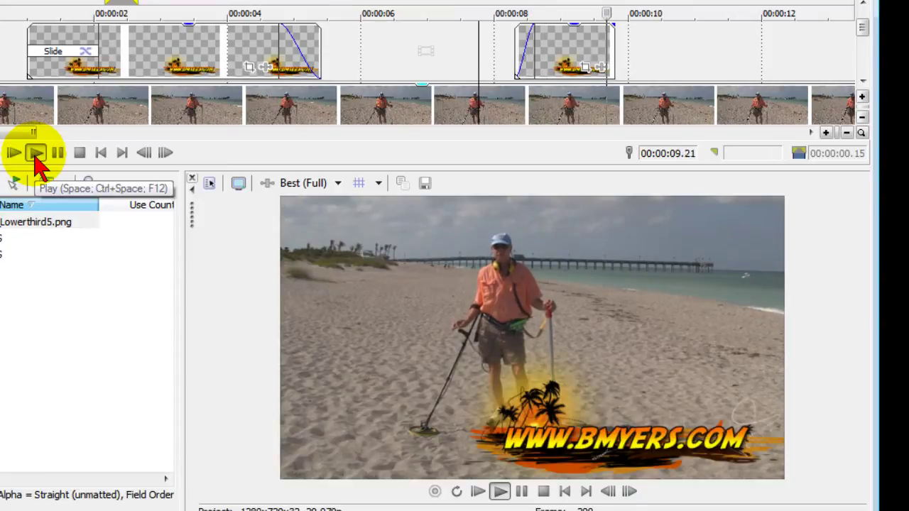
left_click(57, 153)
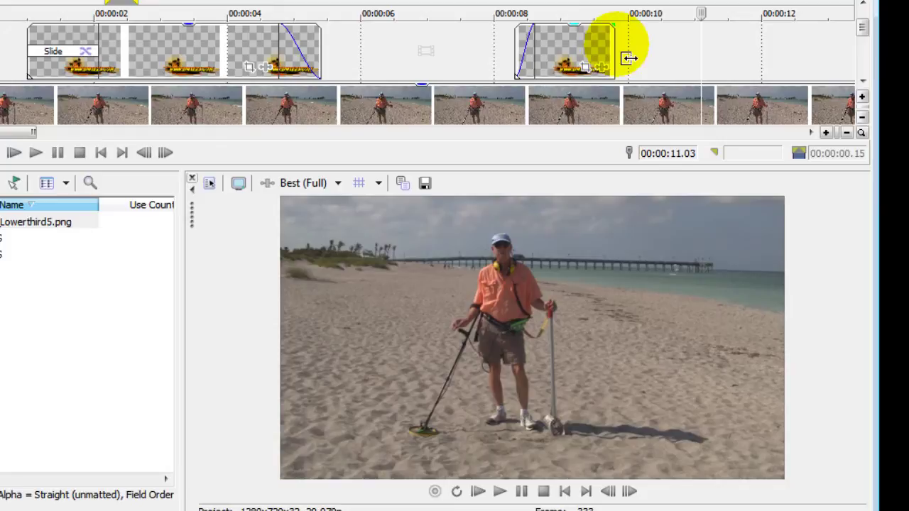
left_click_drag(629, 58, 661, 57)
left_click(491, 61)
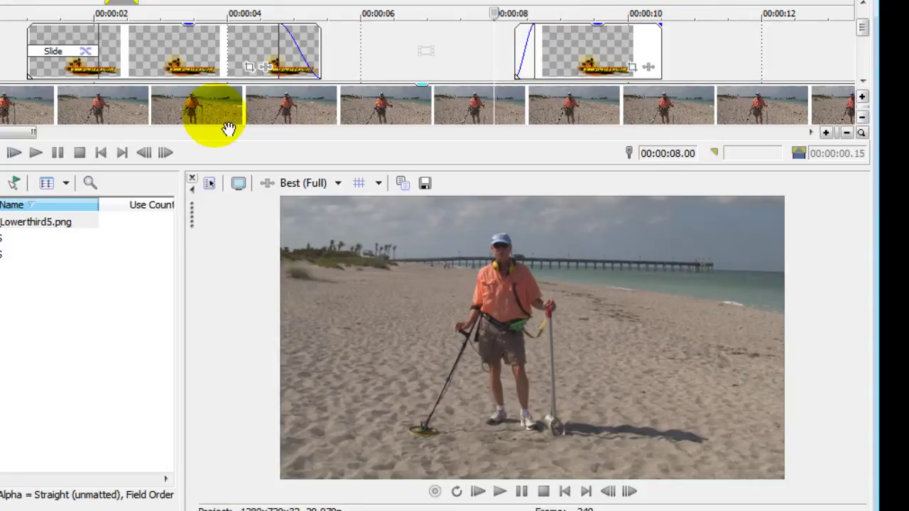
left_click(36, 153)
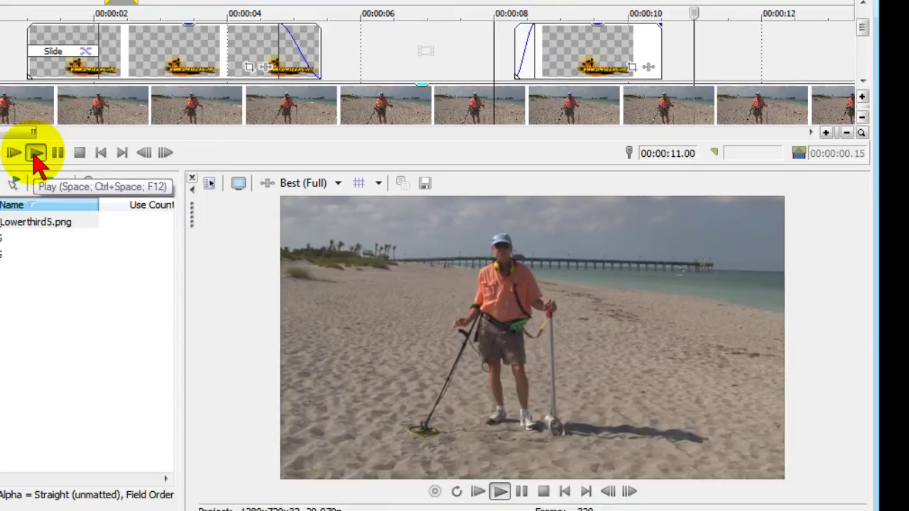
left_click(58, 153)
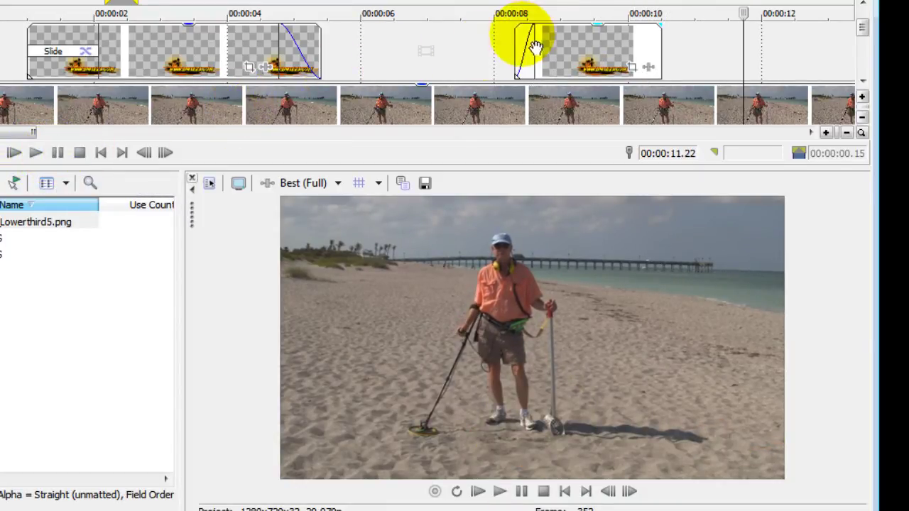
- Add a short fade-out to the end of the second lower-third clip and preview it
left_click_drag(675, 36, 652, 35)
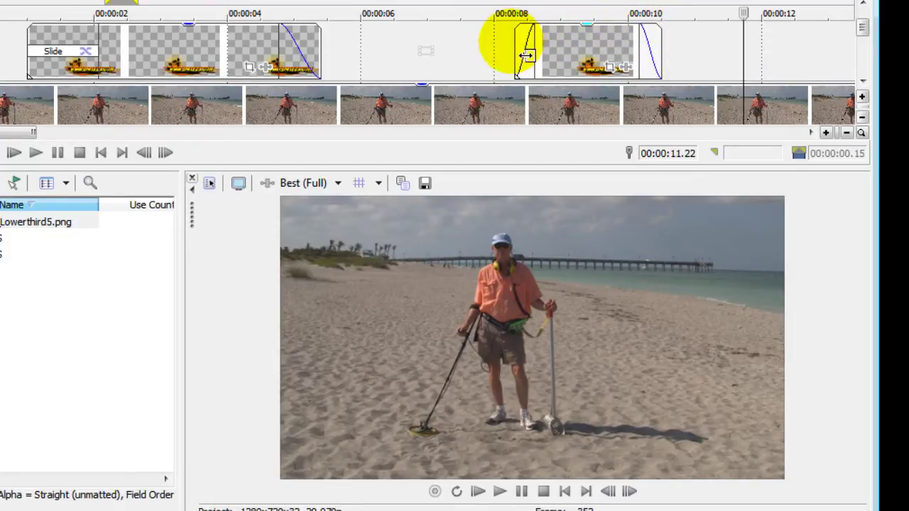
left_click(473, 50)
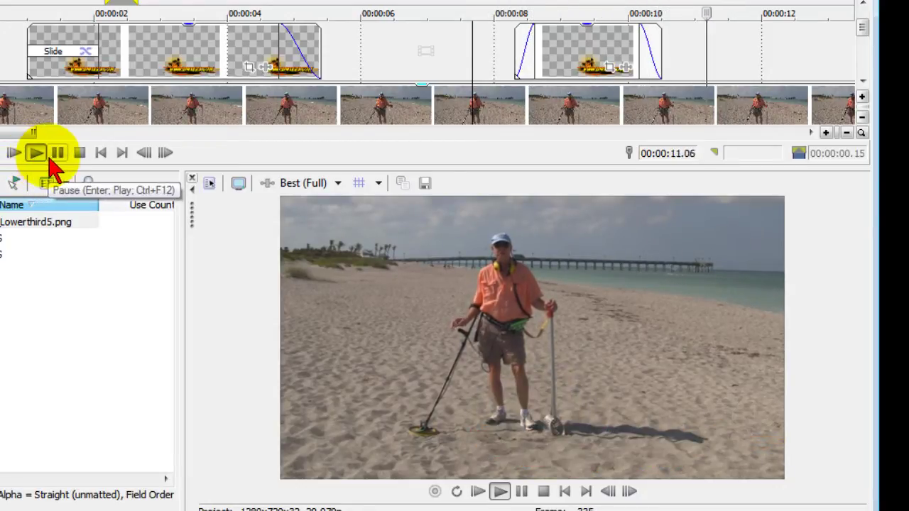
left_click(54, 157)
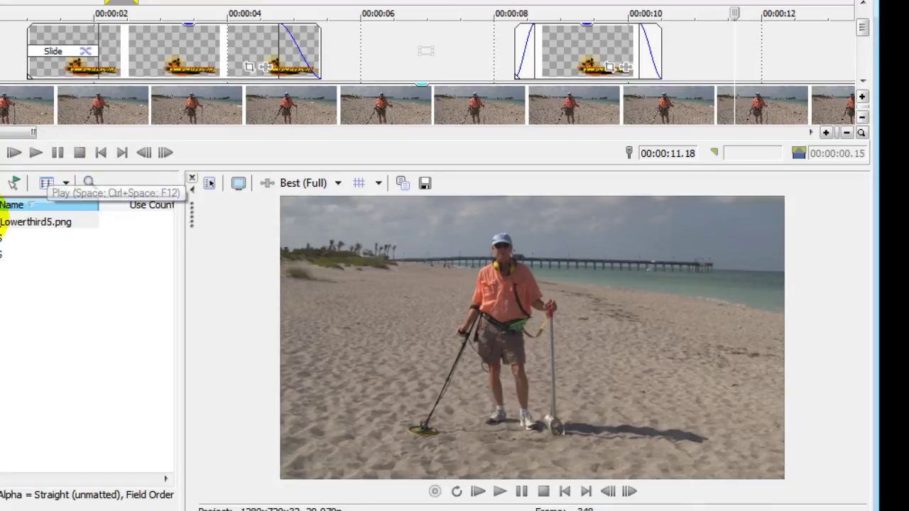
left_click(0, 510)
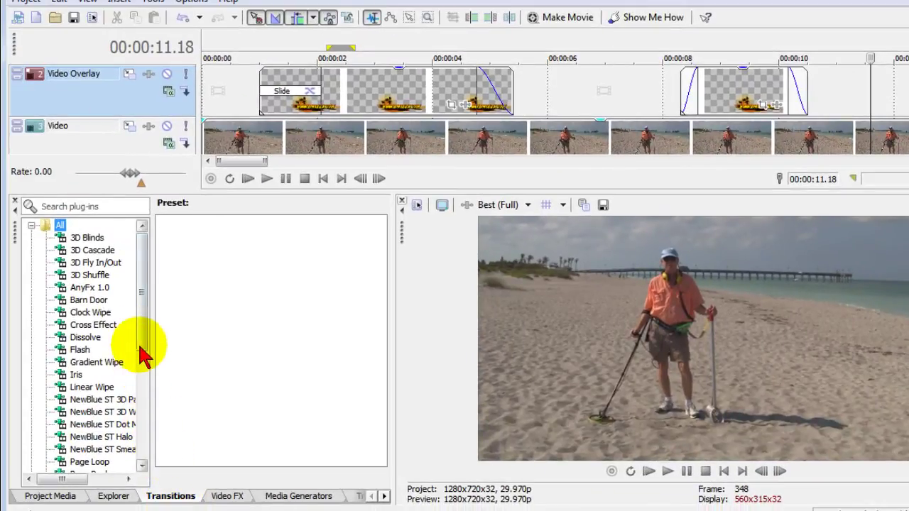
- Apply the Slide In, Bottom-Up transition to the start of the second lower-third clip
left_click_drag(149, 316, 141, 376)
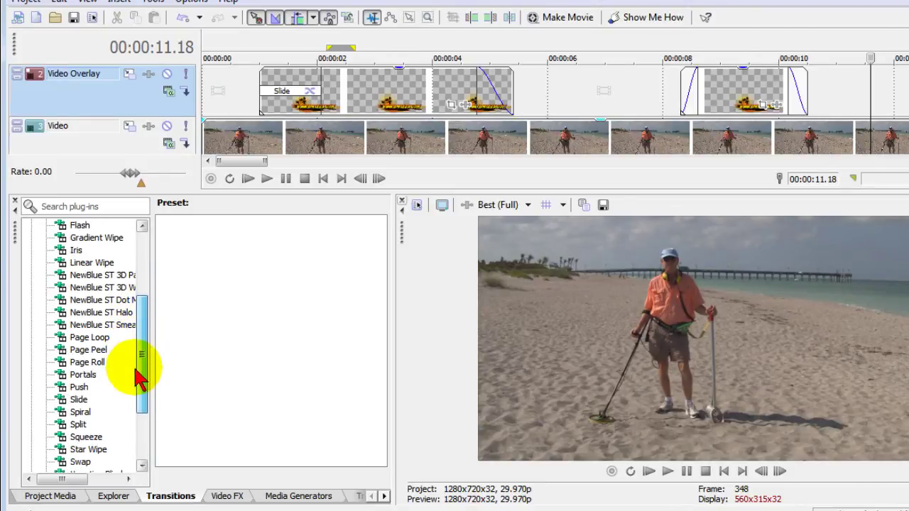
left_click(78, 399)
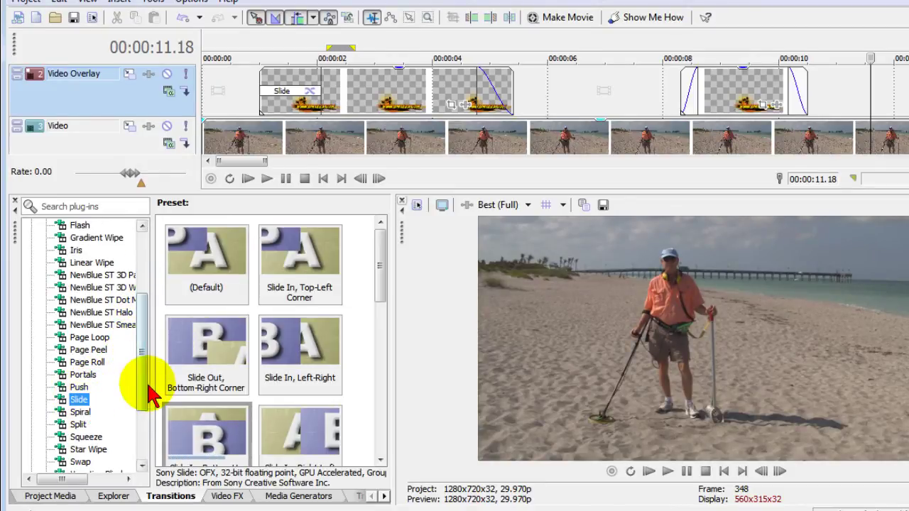
left_click_drag(372, 301, 341, 324)
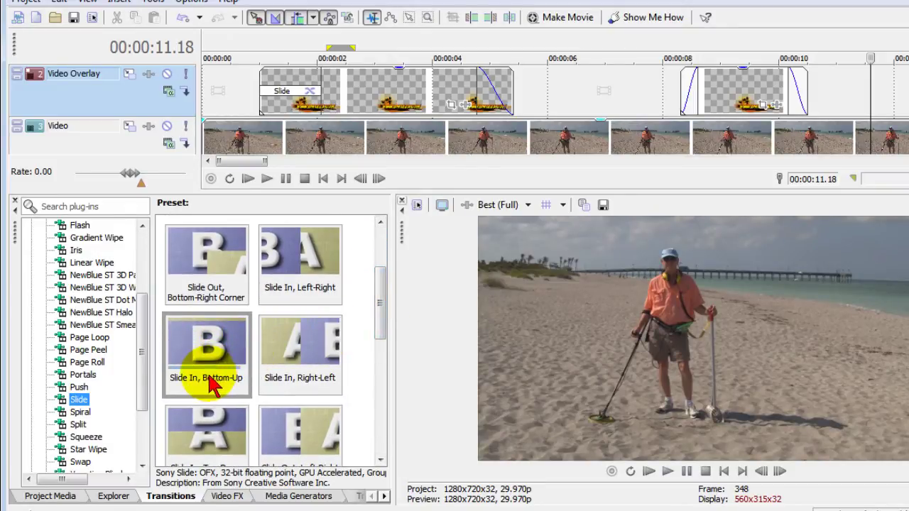
left_click_drag(212, 387, 689, 100)
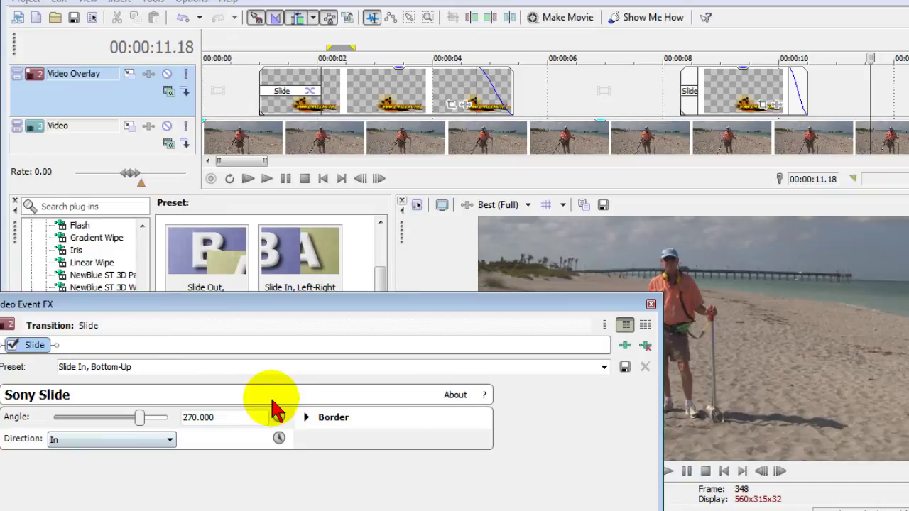
- Lengthen the Slide transition at the second clip's start and replay it past 00:00:10
left_click(651, 304)
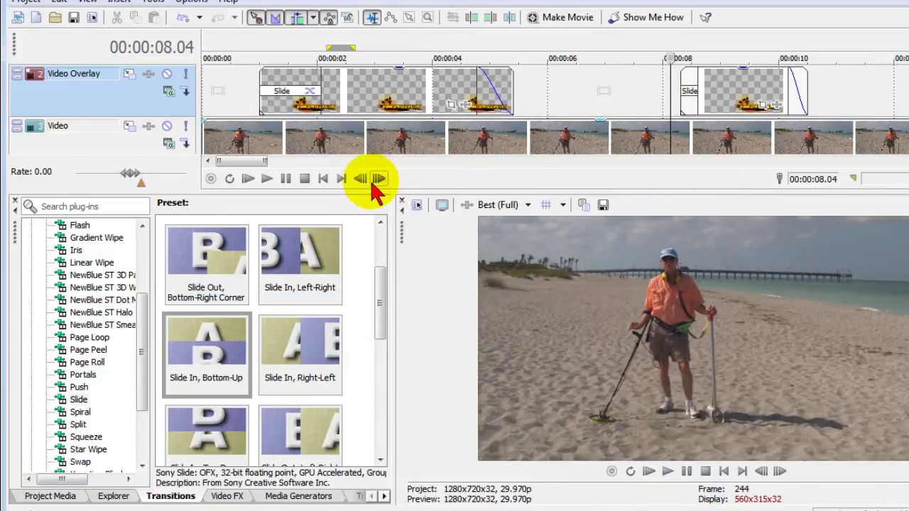
left_click(268, 180)
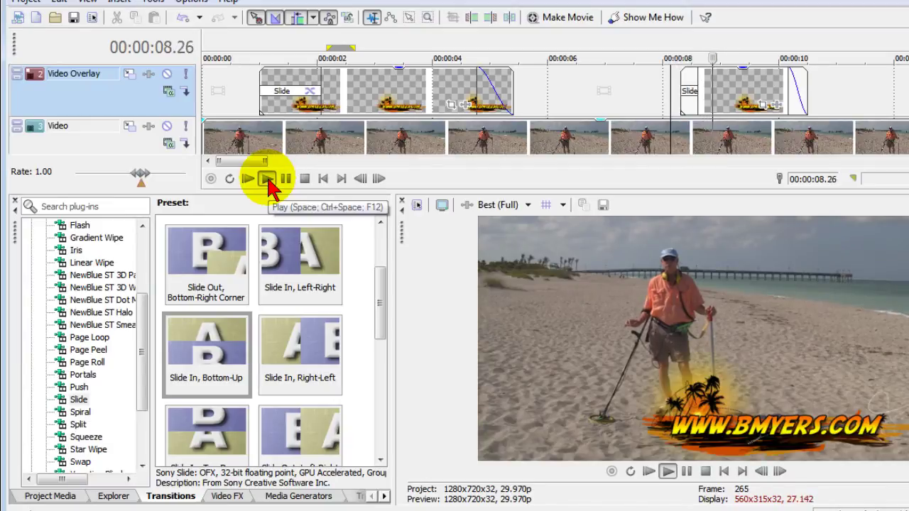
left_click(285, 180)
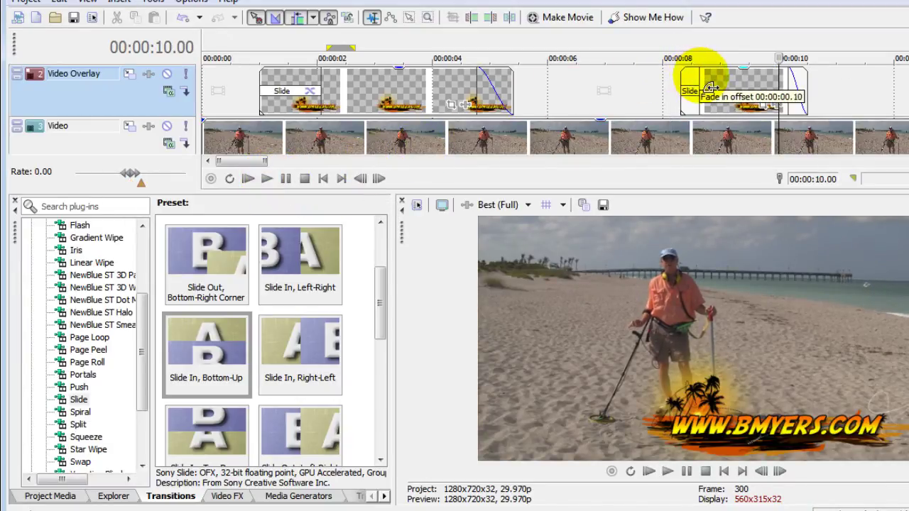
left_click_drag(710, 87, 734, 86)
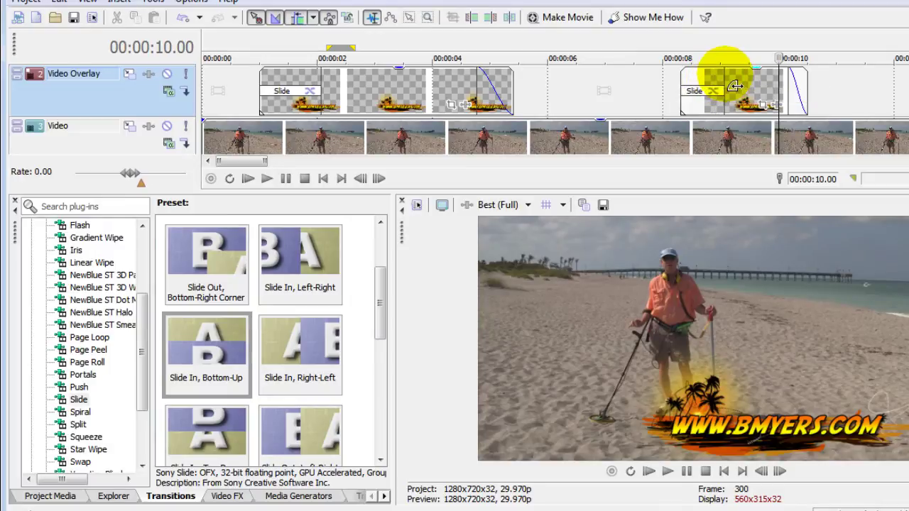
left_click(654, 96)
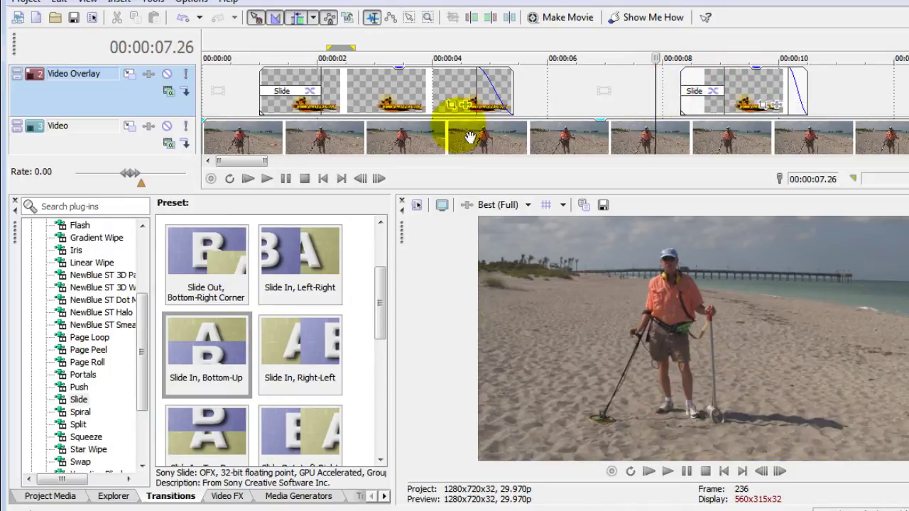
left_click(267, 179)
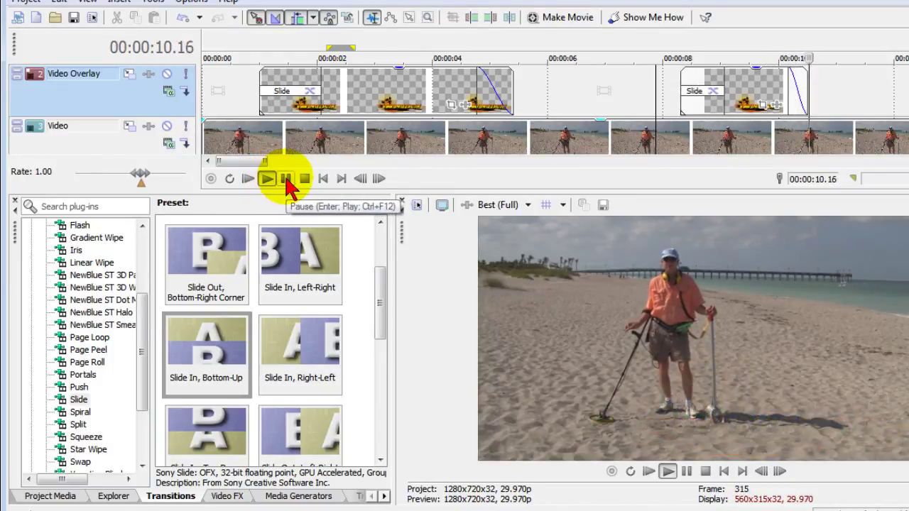
left_click(286, 181)
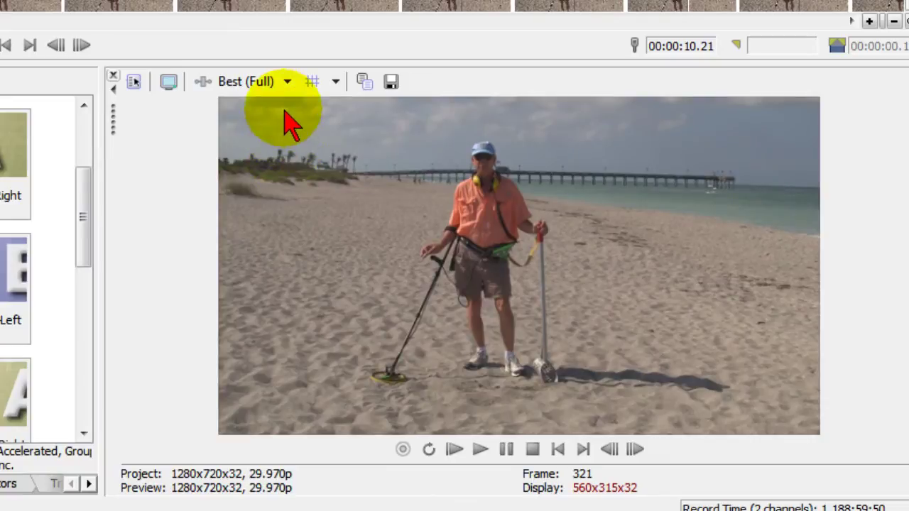
- Set preview quality to Best (Auto) and play the lower-third from 00:00:08.00
left_click(287, 82)
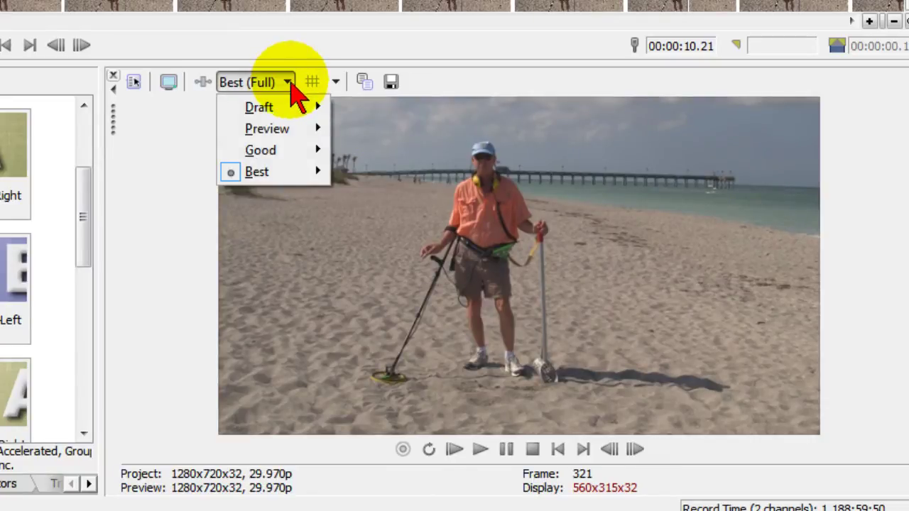
mouse_move(298, 175)
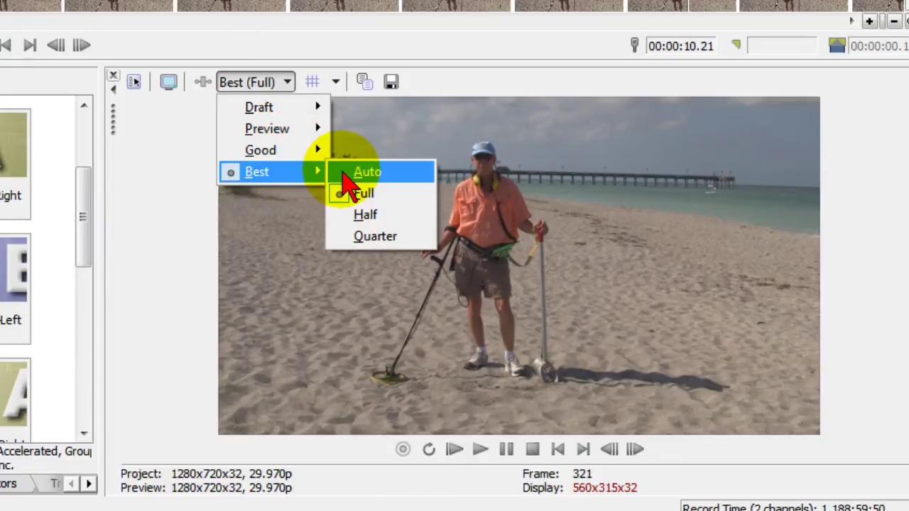
left_click(345, 174)
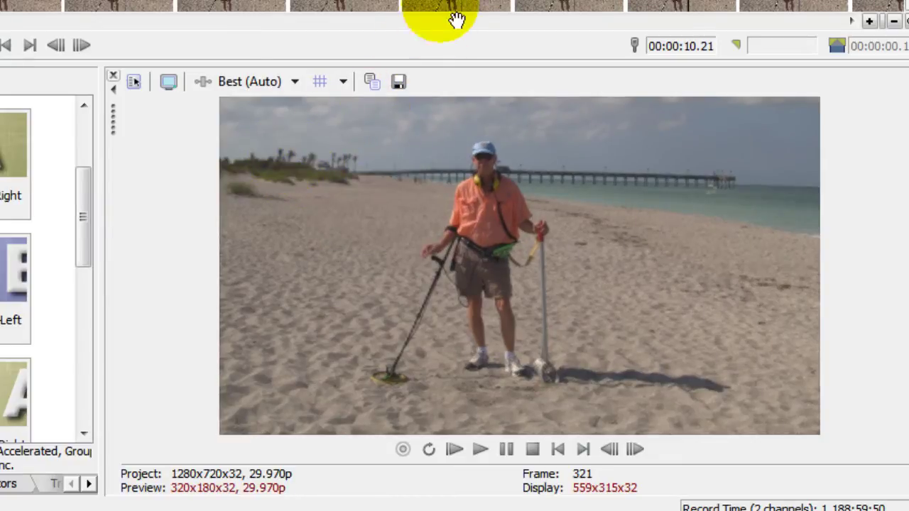
left_click(255, 5)
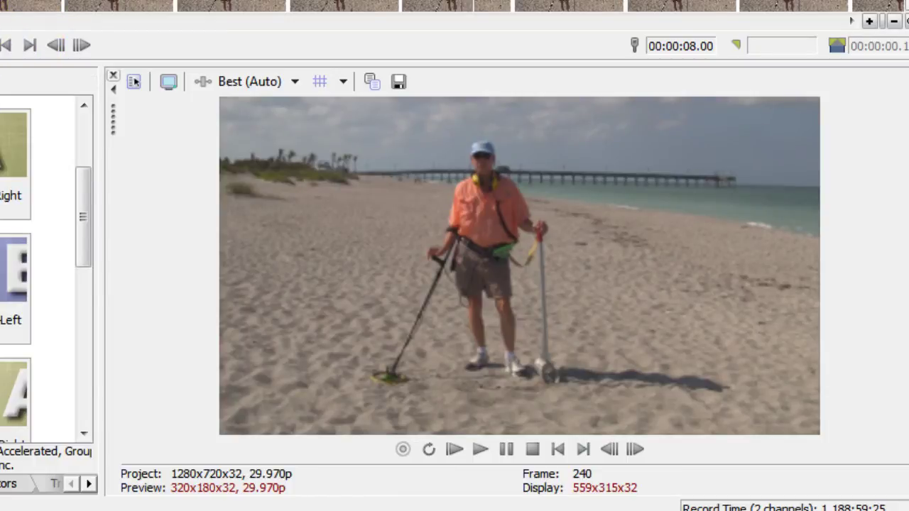
key("space")
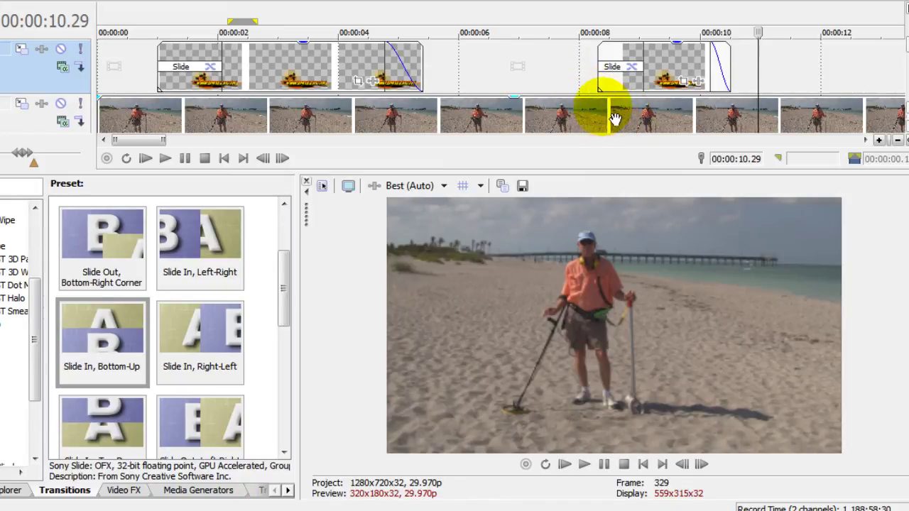
- Extend the second lower-third clip's end slightly and preview the logo at 00:00:09.19
left_click_drag(734, 64, 760, 82)
left_click(678, 71)
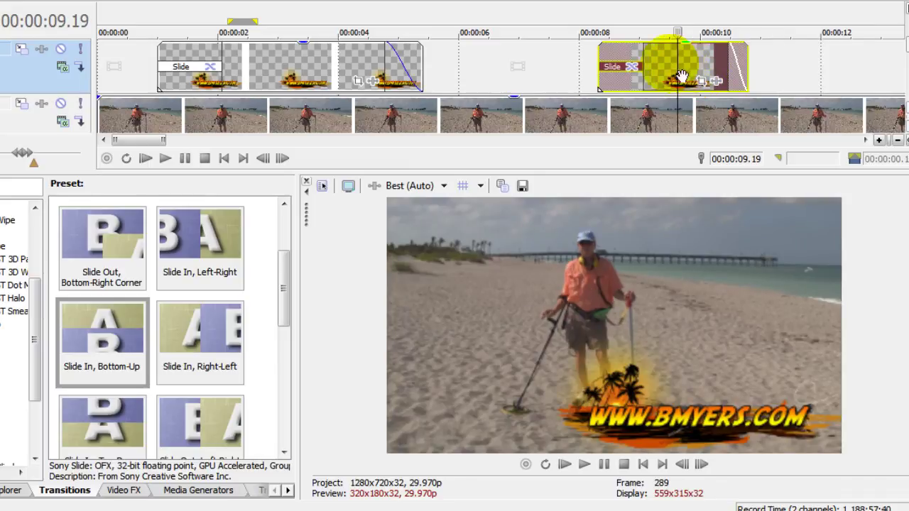